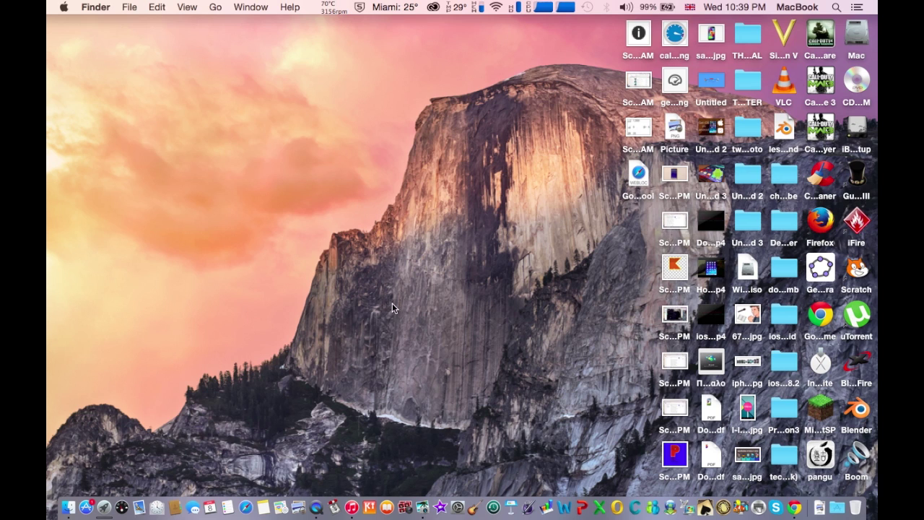
# - Check the iPad mini summary in iTunes, which shows iOS 8.2 is current, then minimize iTunes
pyautogui.click(348, 475)
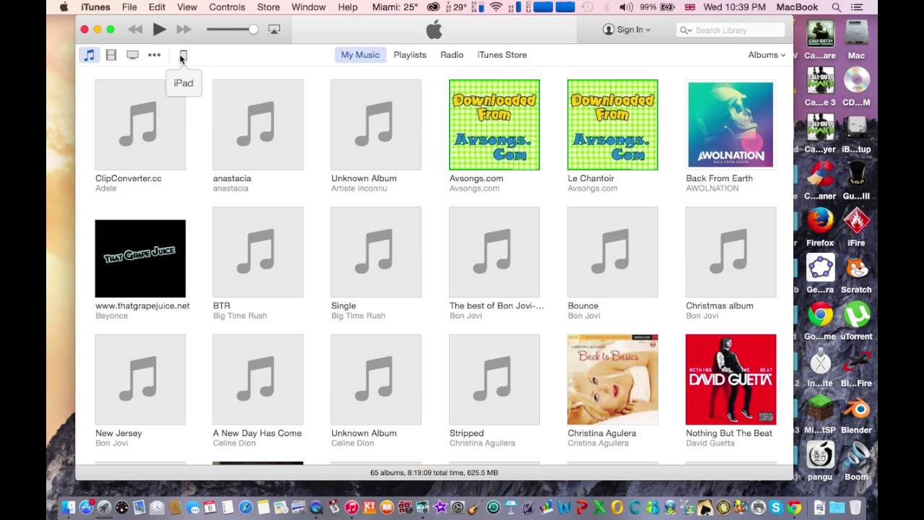
pyautogui.click(181, 57)
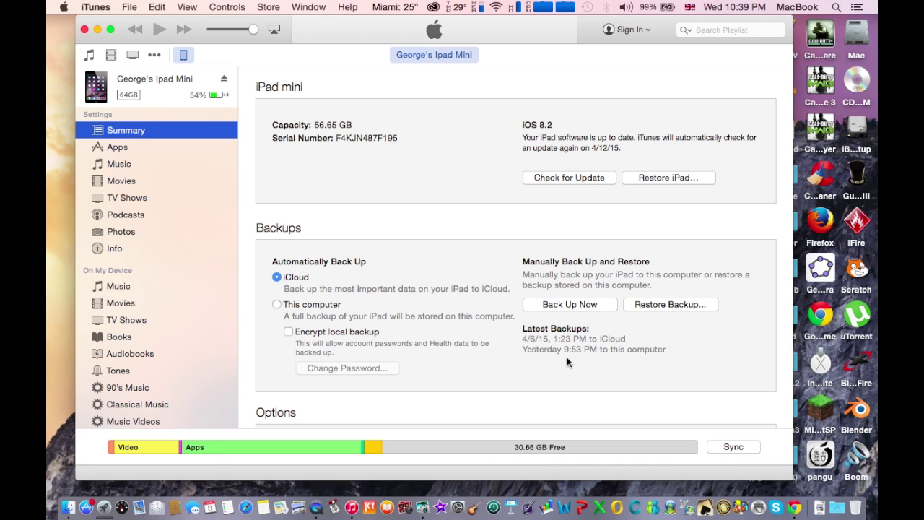
pyautogui.click(98, 28)
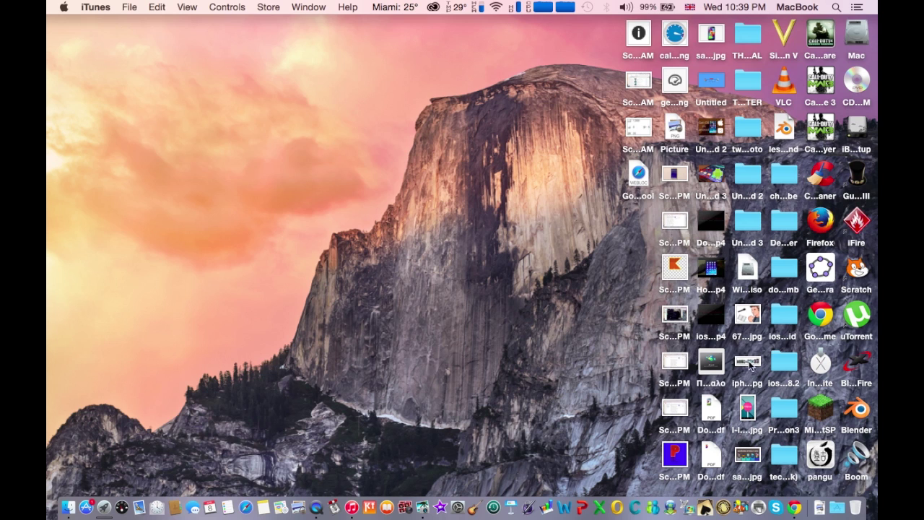
# - Bring up the iBackupBot page in Chrome, review its Mac download table, then minimize the browser
pyautogui.rightClick(800, 510)
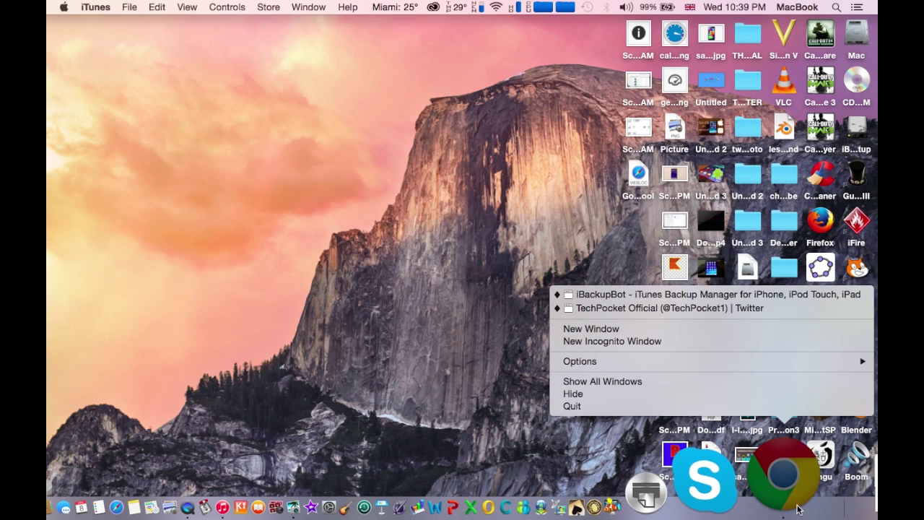
pyautogui.click(695, 296)
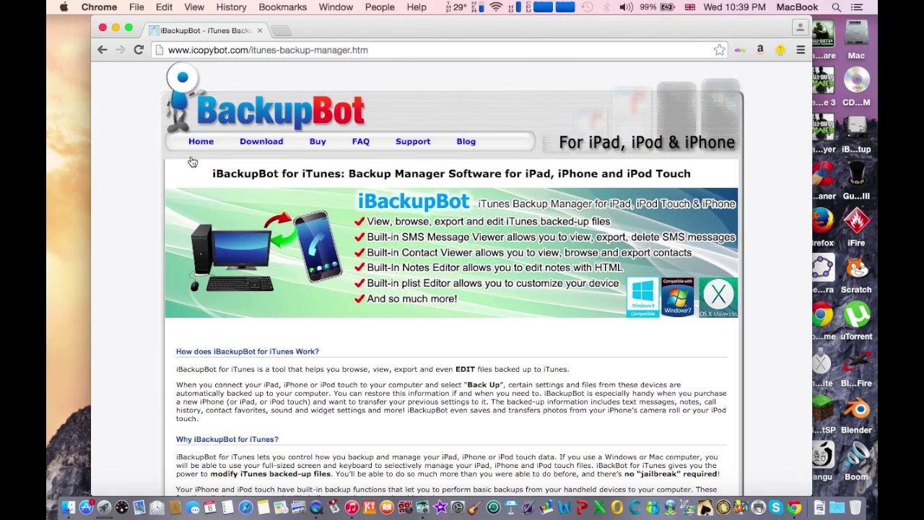
pyautogui.scroll(-5, 350, 249)
pyautogui.scroll(-5, 350, 250)
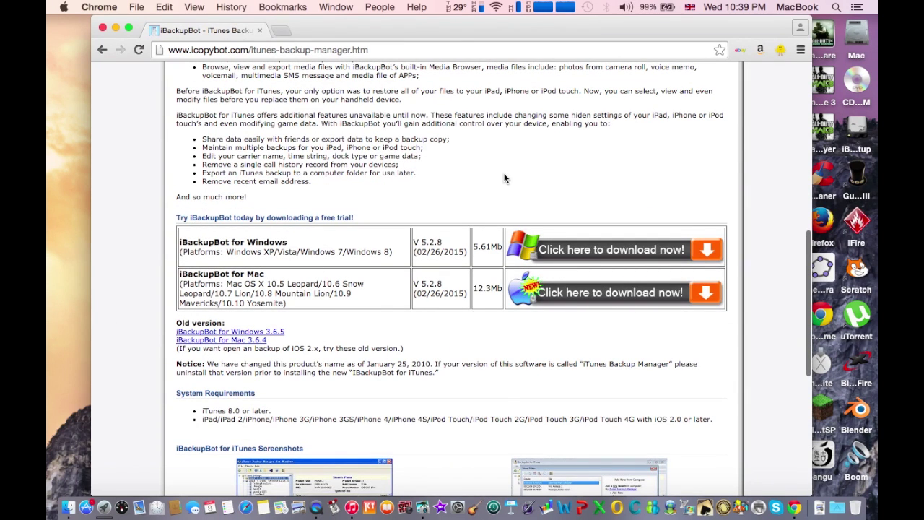
pyautogui.scroll(-2, 507, 179)
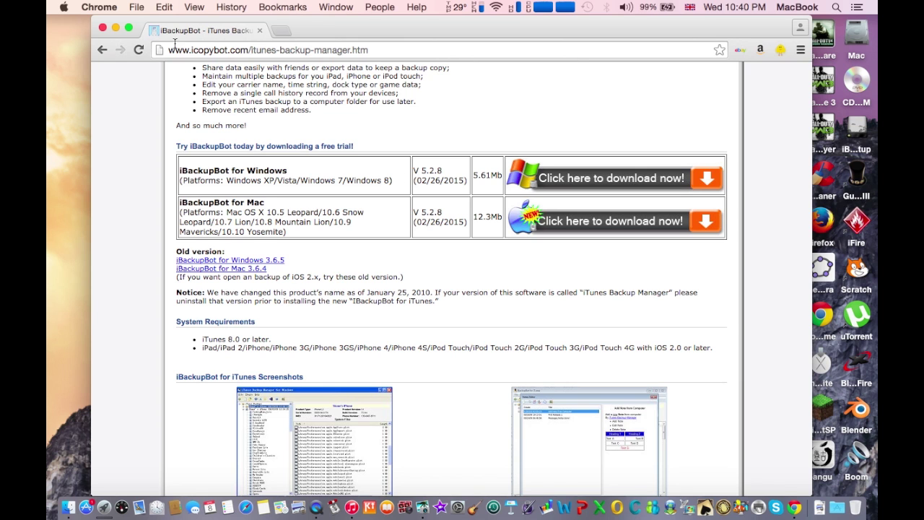
pyautogui.click(116, 27)
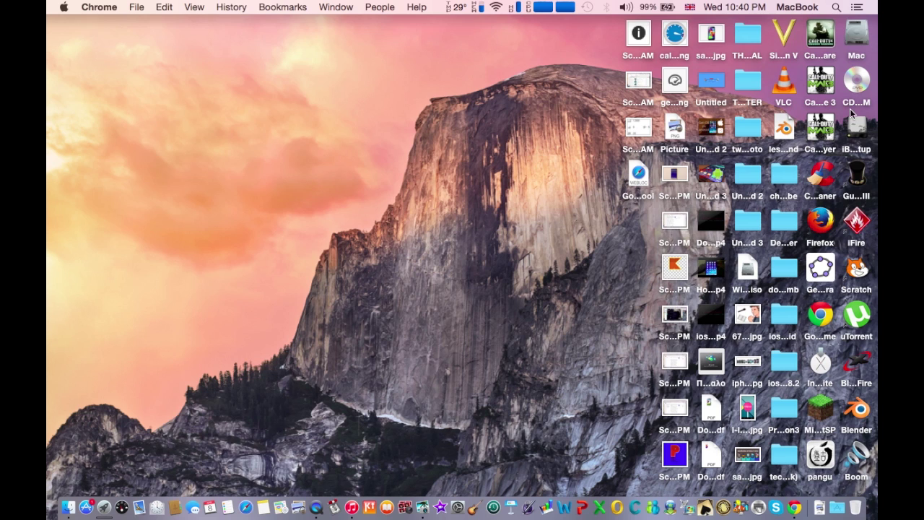
# - Launch iBackupBot from a Spotlight search for 'ibackup', then collapse the iPod backup
pyautogui.click(834, 8)
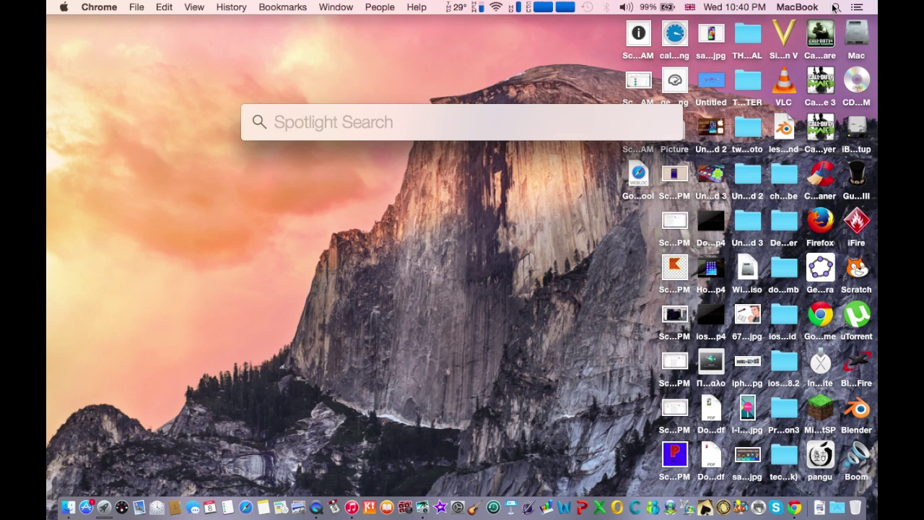
pyautogui.write('ibackup')
pyautogui.press('Return')
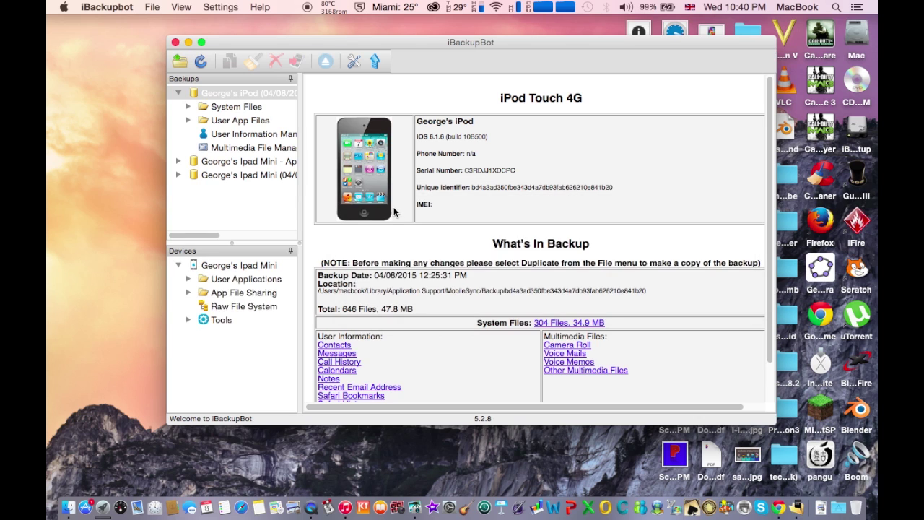
pyautogui.click(178, 94)
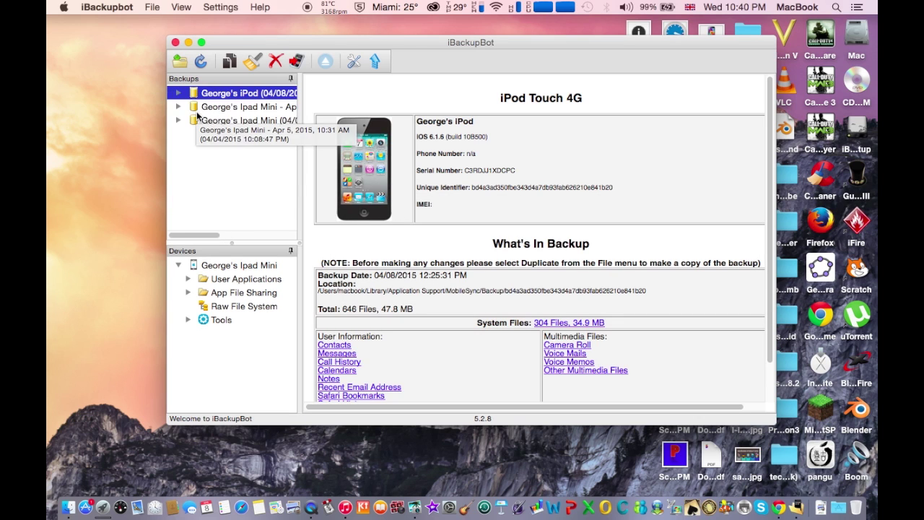
# - Select and expand the iPad Mini backup to show its System Files folders
pyautogui.hscroll(5, 196, 119)
pyautogui.hscroll(-5, 252, 122)
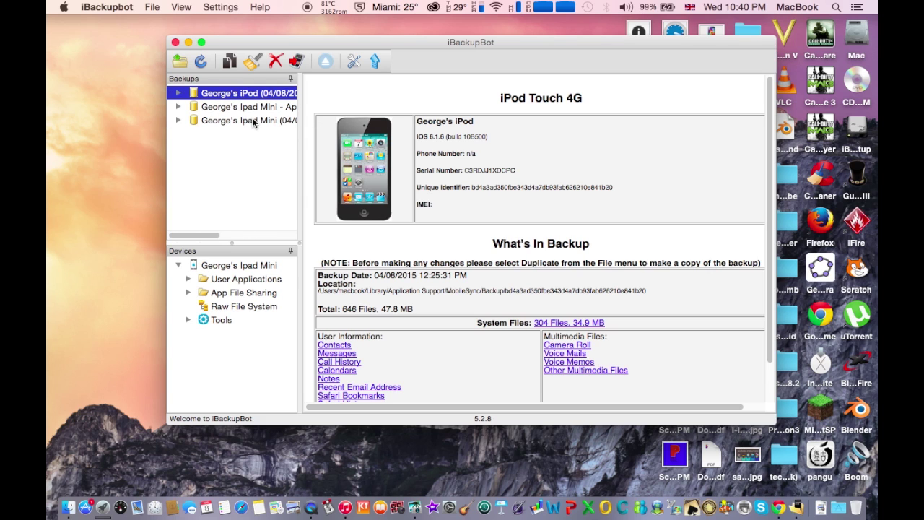
pyautogui.click(263, 108)
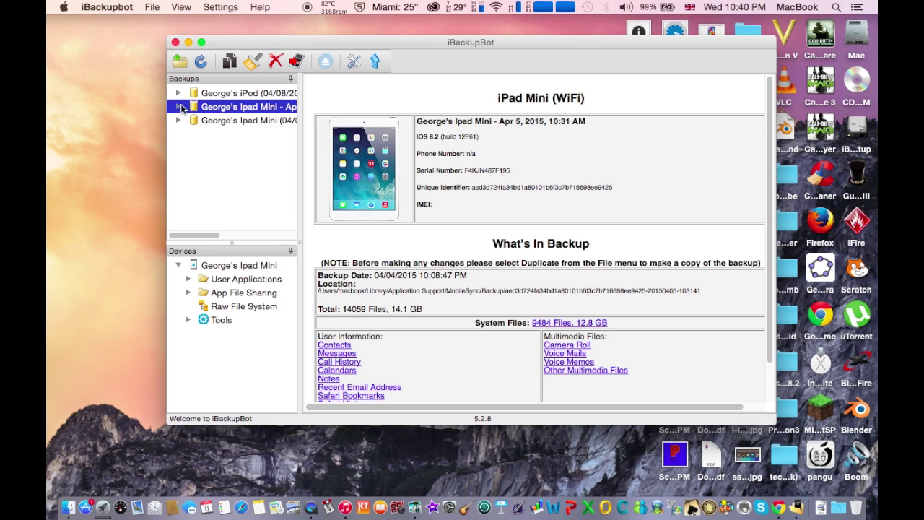
pyautogui.click(180, 107)
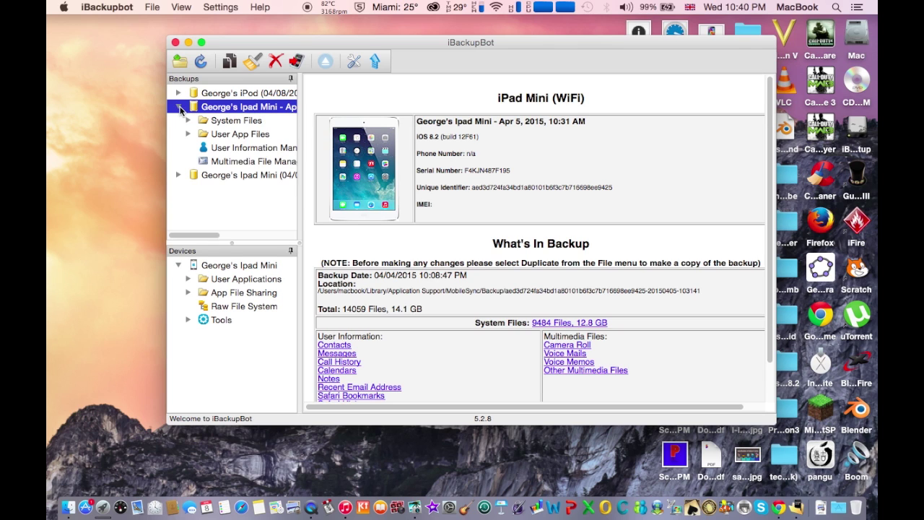
pyautogui.click(219, 123)
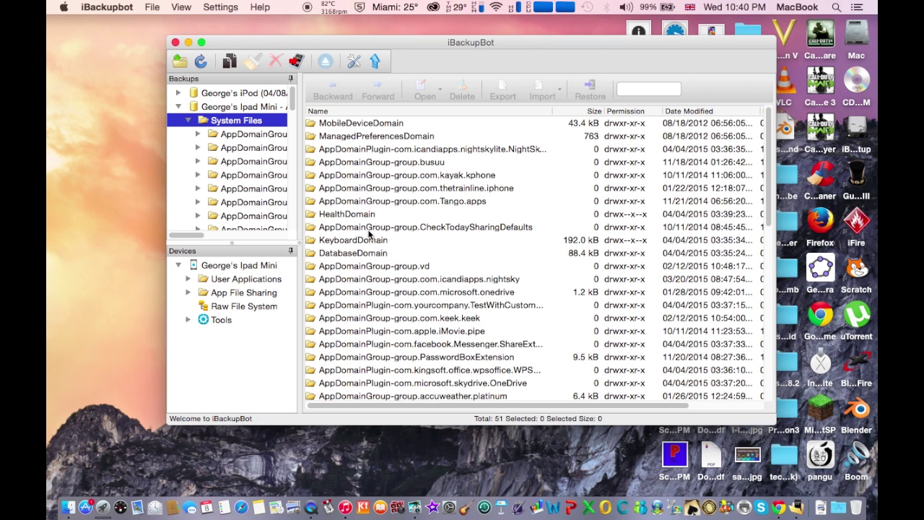
pyautogui.scroll(-2, 367, 231)
pyautogui.scroll(-2, 369, 233)
pyautogui.scroll(-3, 369, 232)
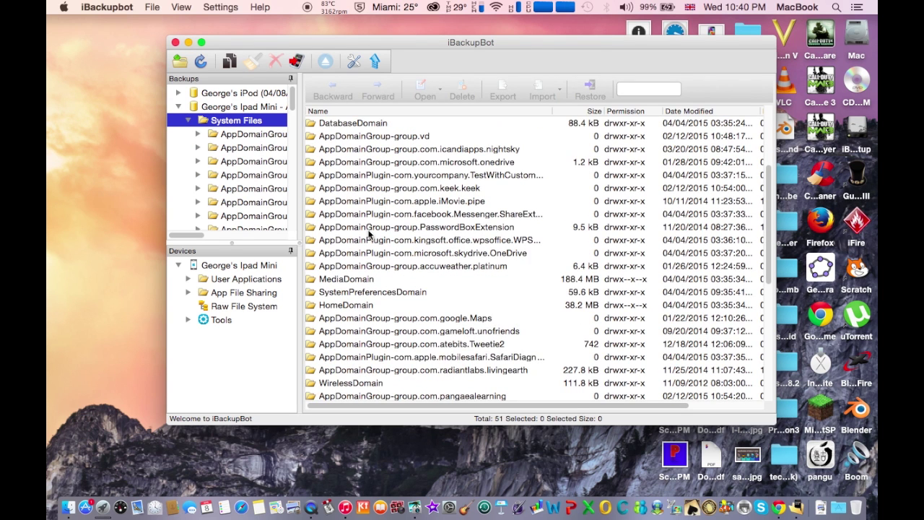
pyautogui.scroll(-1, 374, 283)
pyautogui.scroll(-1, 365, 282)
# - Go to HomeDomain > Library > Preferences and open com.apple.springboard.plist
pyautogui.click(361, 282)
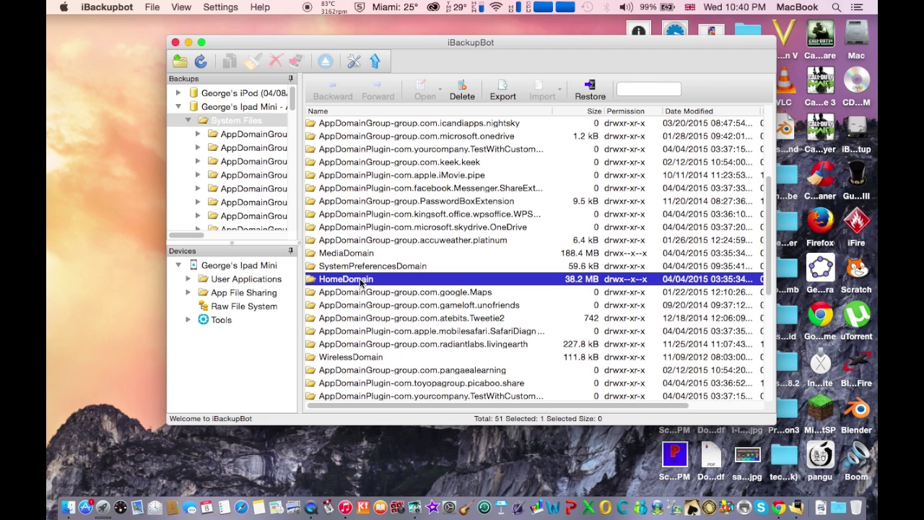
pyautogui.doubleClick(361, 282)
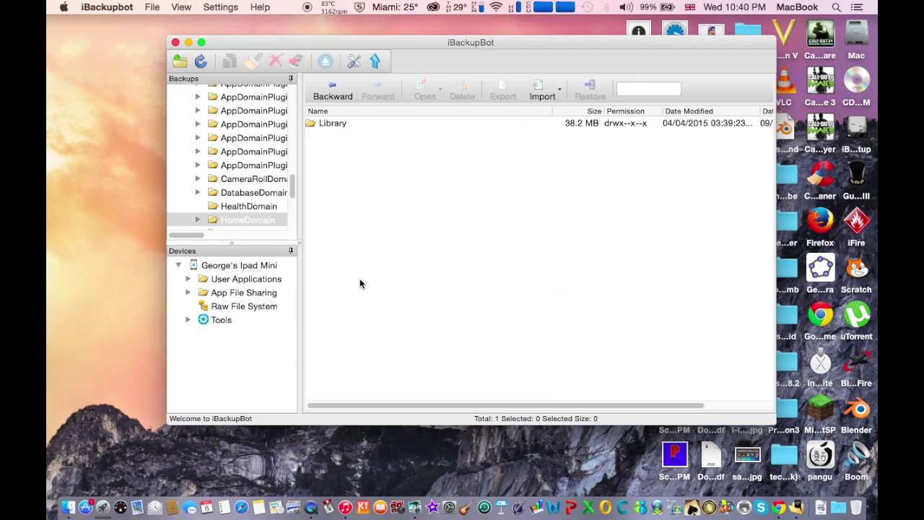
pyautogui.click(335, 126)
pyautogui.doubleClick(335, 126)
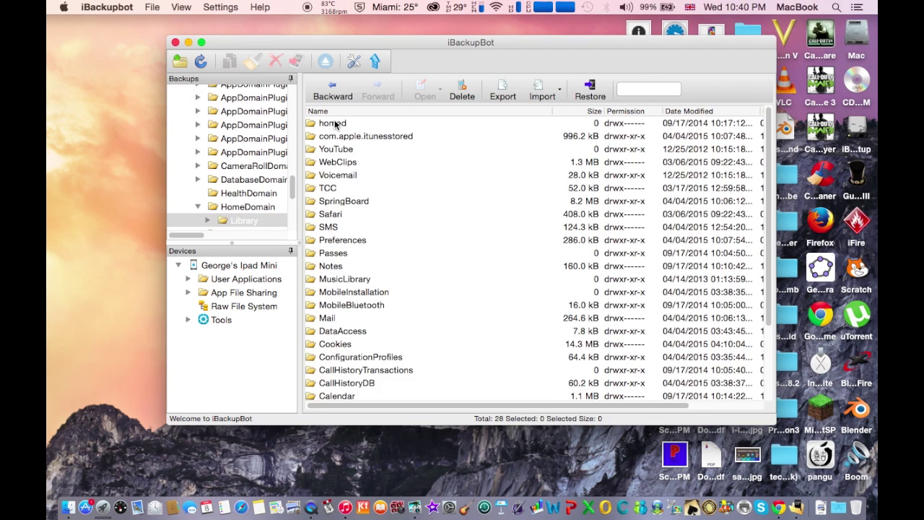
pyautogui.click(344, 241)
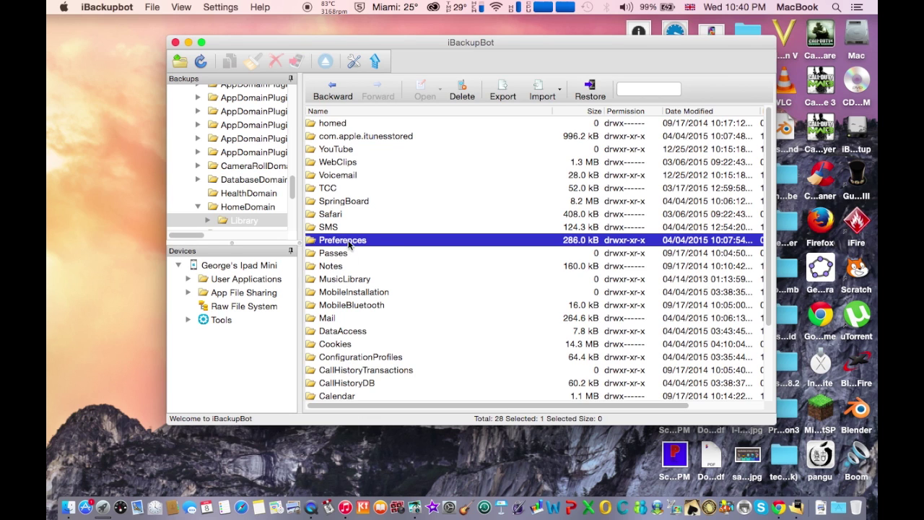
pyautogui.doubleClick(367, 241)
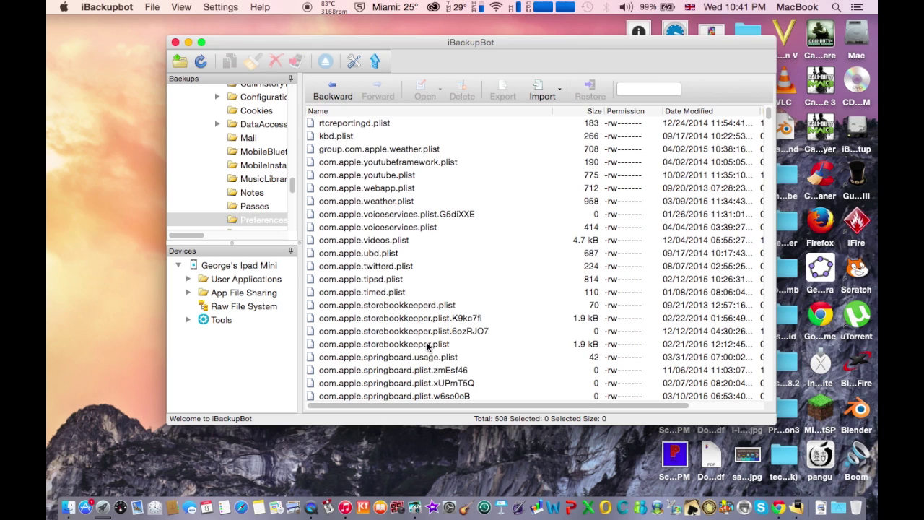
pyautogui.scroll(-10, 427, 347)
pyautogui.scroll(-10, 427, 347)
pyautogui.scroll(-10, 427, 348)
pyautogui.scroll(-10, 427, 347)
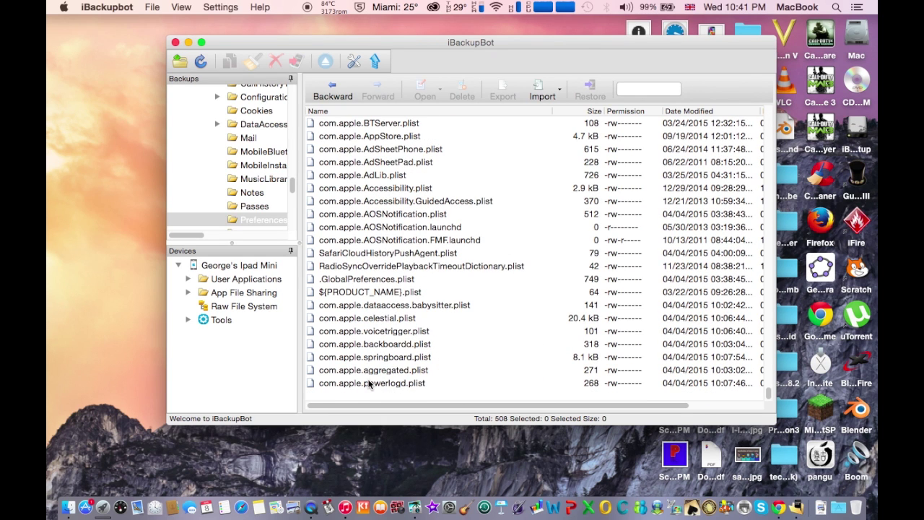
pyautogui.doubleClick(406, 358)
# - Dismiss the registration prompt and scroll down through the plist's XML
pyautogui.click(642, 365)
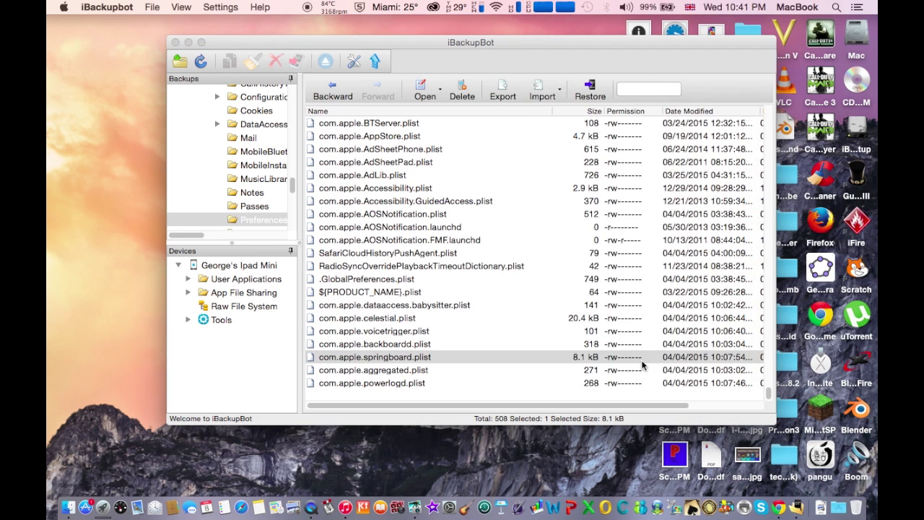
pyautogui.scroll(-7, 554, 190)
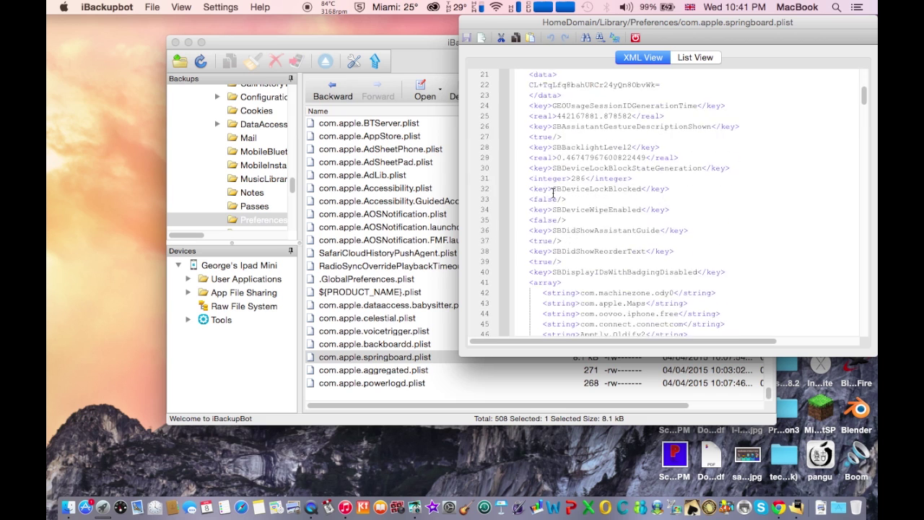
pyautogui.scroll(-2, 578, 210)
pyautogui.scroll(-3, 622, 239)
pyautogui.scroll(-10, 621, 239)
pyautogui.scroll(-2, 621, 239)
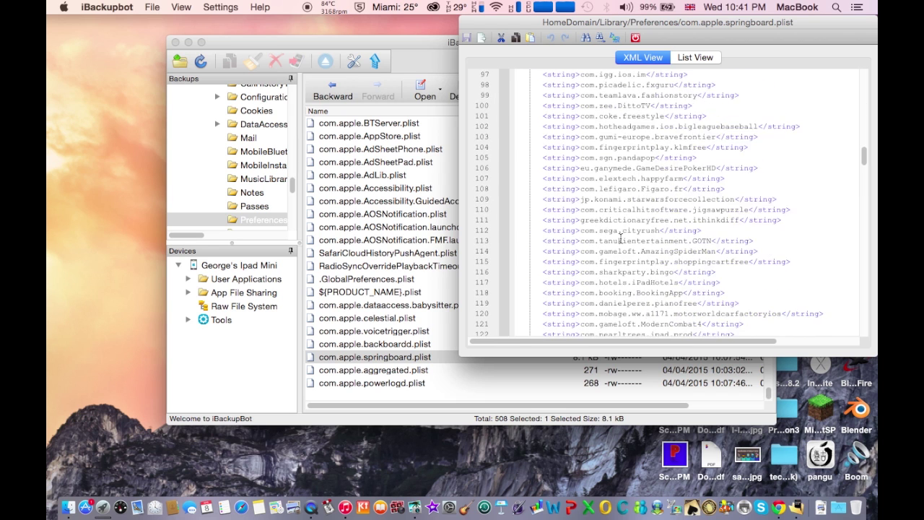
pyautogui.scroll(-2, 621, 239)
pyautogui.scroll(-2, 621, 239)
pyautogui.scroll(-2, 621, 239)
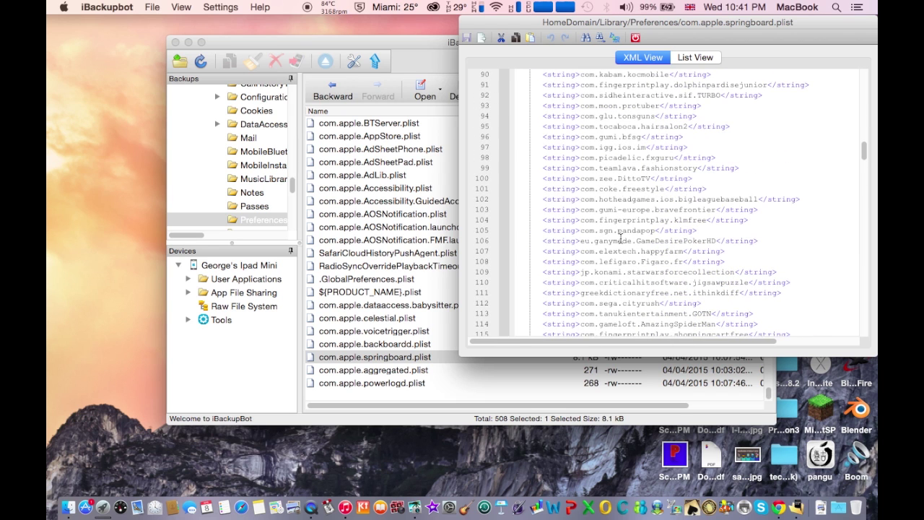
# - Move the plist editor window lower and to the left
pyautogui.click(587, 41)
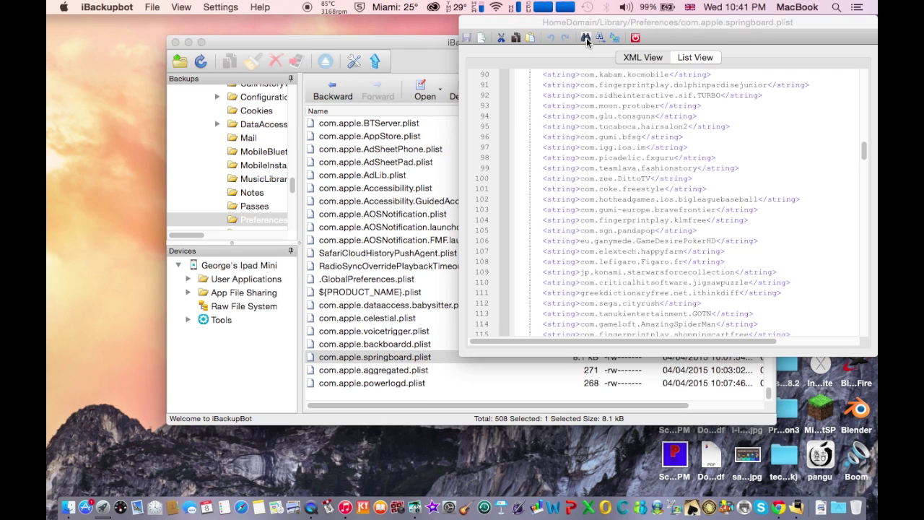
pyautogui.click(587, 41)
pyautogui.moveTo(637, 21); pyautogui.dragTo(517, 55)
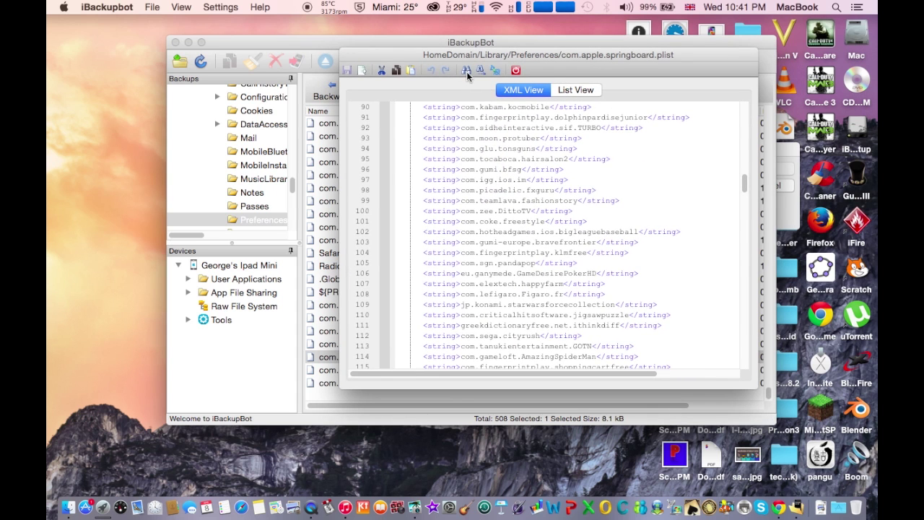
pyautogui.scroll(-5, 455, 251)
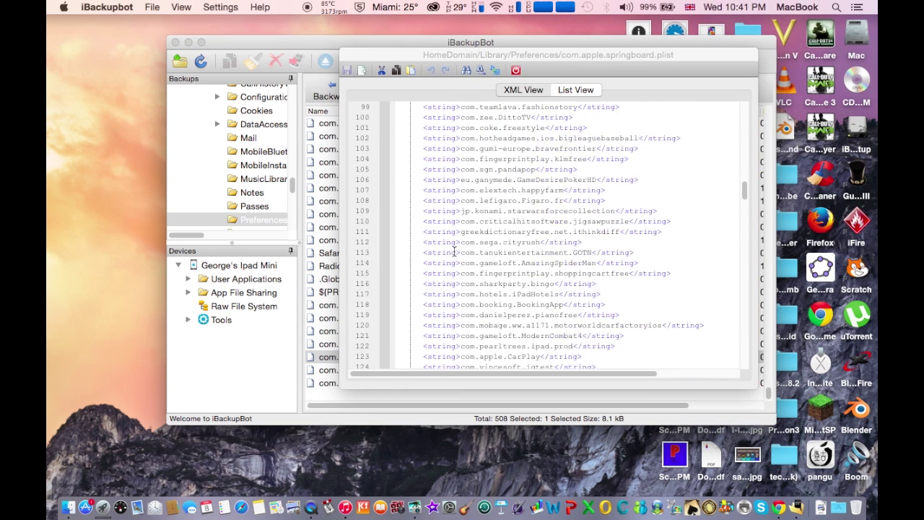
pyautogui.scroll(-2, 455, 251)
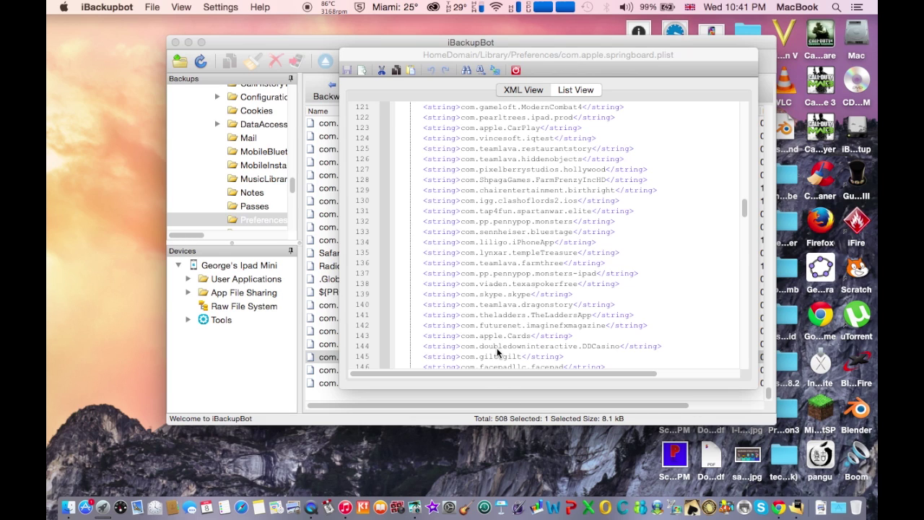
# - Scroll the XML view to the SBParentalControls entries around line 215
pyautogui.click(428, 335)
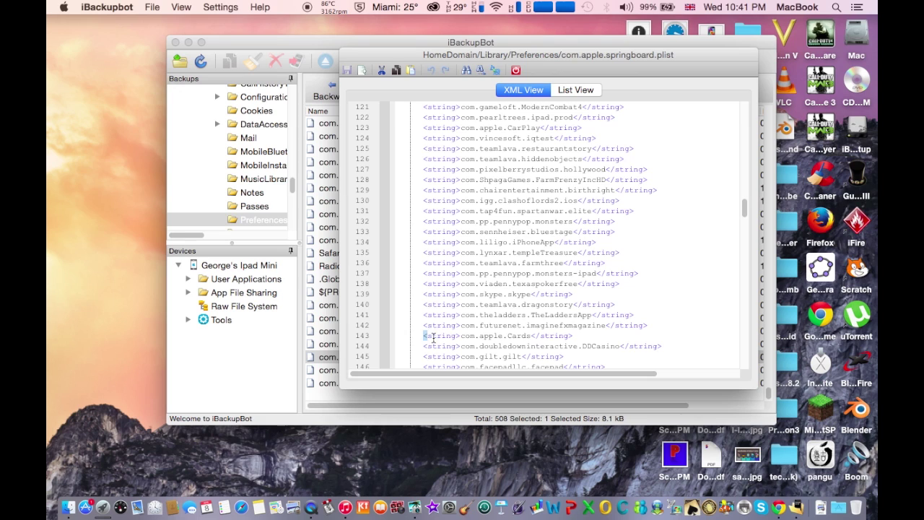
pyautogui.click(454, 336)
pyautogui.click(428, 337)
pyautogui.doubleClick(426, 336)
pyautogui.click(455, 336)
pyautogui.scroll(-15, 528, 260)
pyautogui.scroll(-3, 528, 260)
pyautogui.scroll(3, 528, 256)
pyautogui.scroll(2, 528, 253)
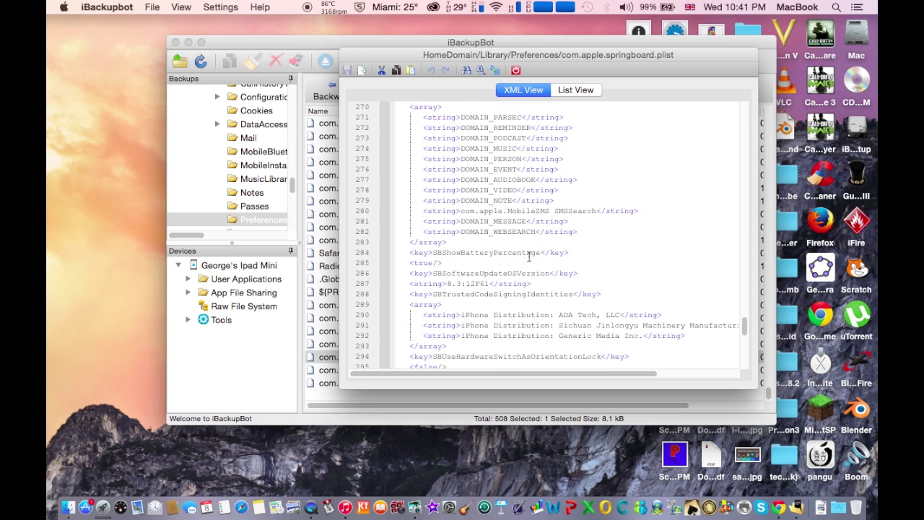
pyautogui.scroll(5, 528, 247)
pyautogui.scroll(3, 528, 247)
pyautogui.scroll(20, 459, 242)
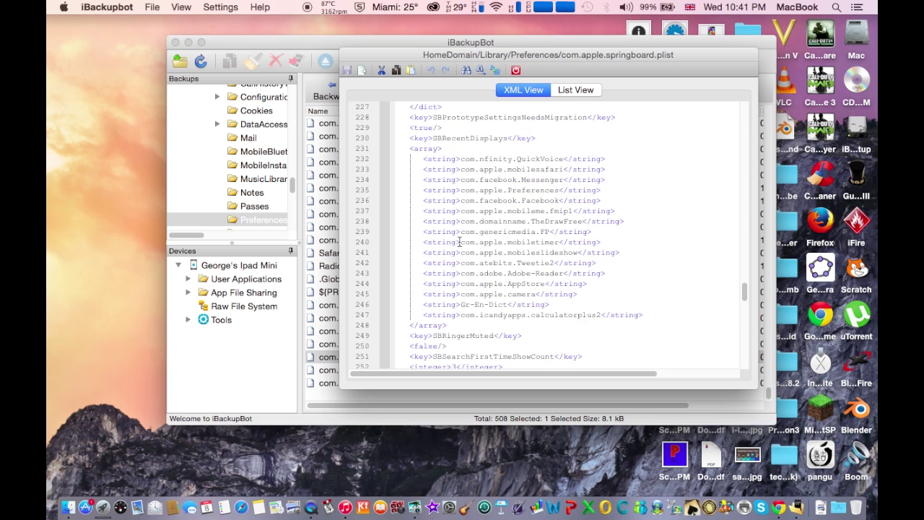
pyautogui.scroll(3, 459, 242)
pyautogui.scroll(3, 460, 242)
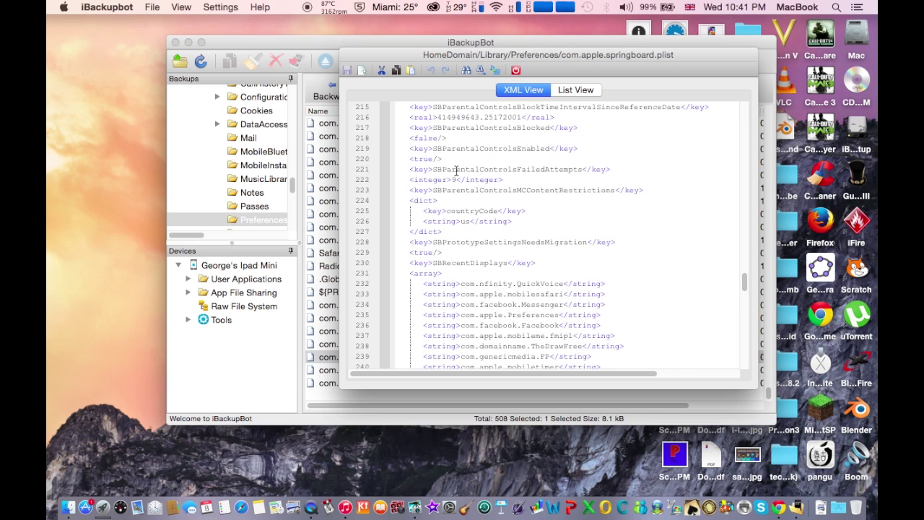
pyautogui.click(453, 232)
pyautogui.moveTo(424, 211); pyautogui.dragTo(490, 210)
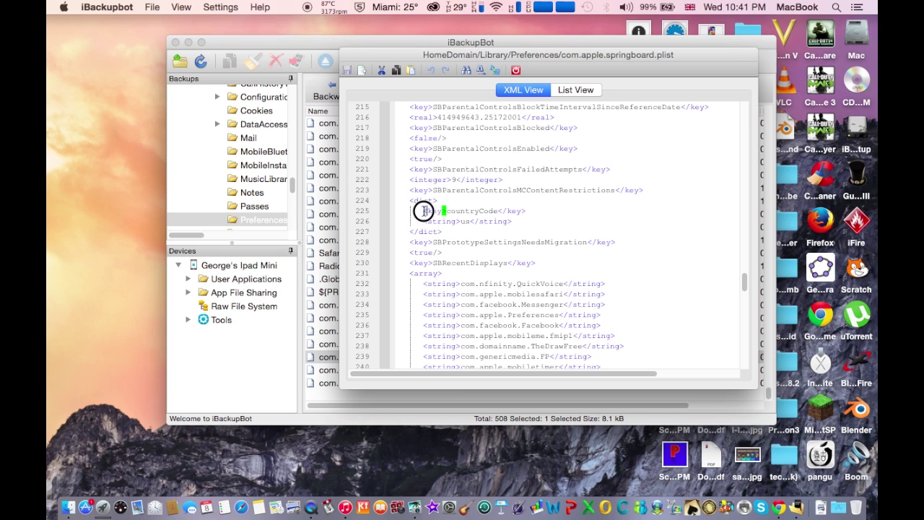
pyautogui.click(510, 221)
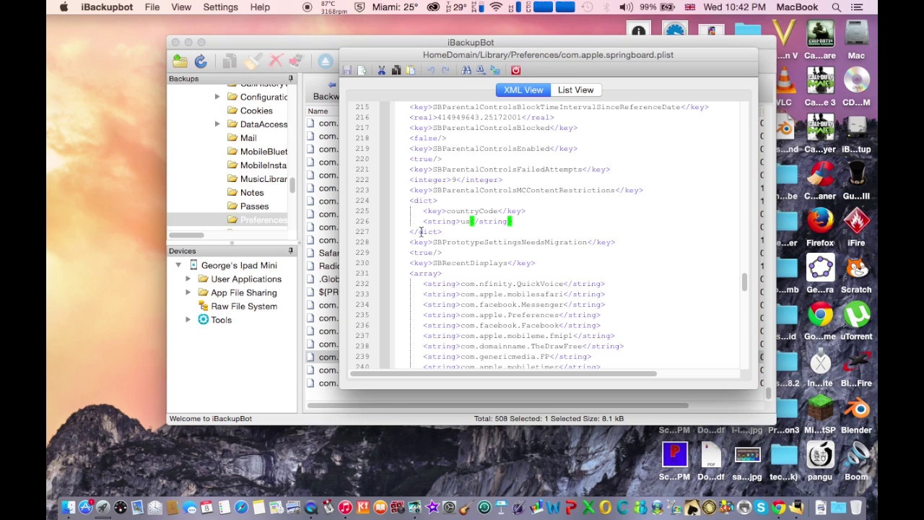
pyautogui.click(446, 231)
pyautogui.press('super+v')
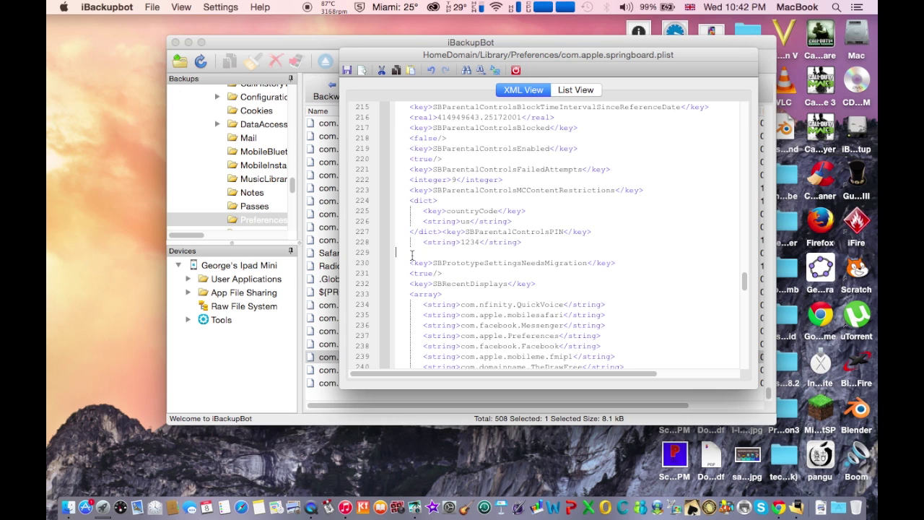
pyautogui.press('BackSpace')
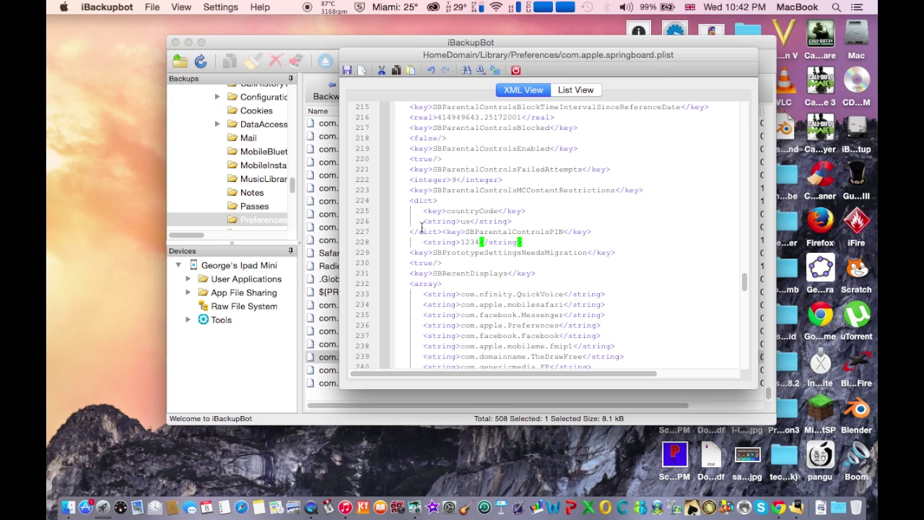
pyautogui.moveTo(475, 241); pyautogui.dragTo(463, 244)
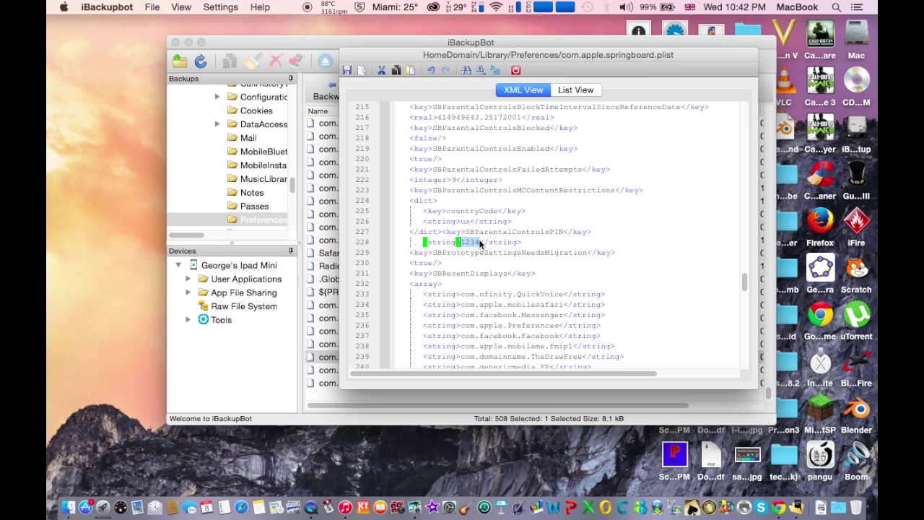
pyautogui.click(346, 71)
# - Close the plist editor and start restoring the edited springboard.plist to the iPad
pyautogui.click(517, 70)
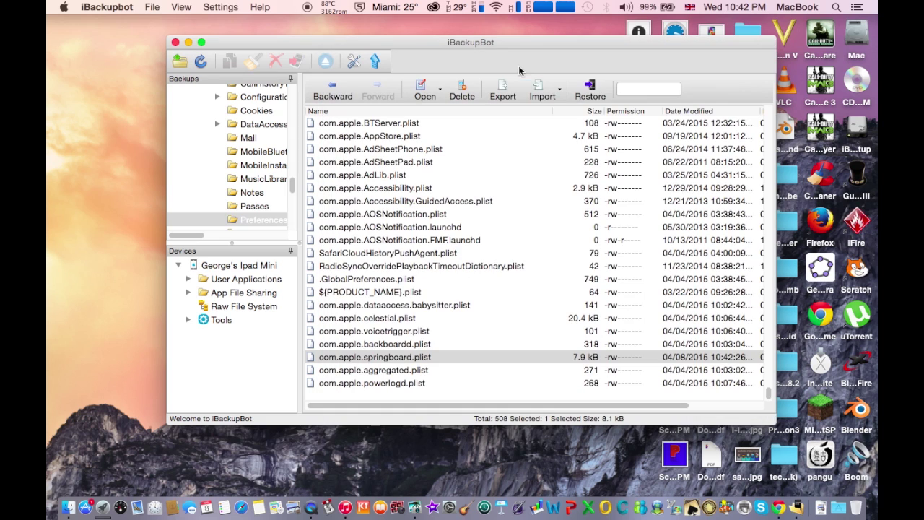
pyautogui.click(592, 95)
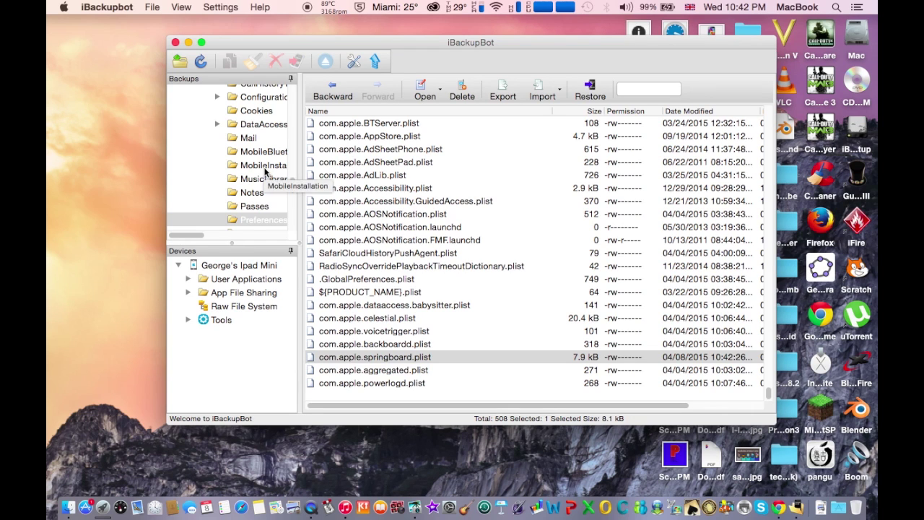
pyautogui.scroll(5, 265, 173)
pyautogui.scroll(5, 260, 179)
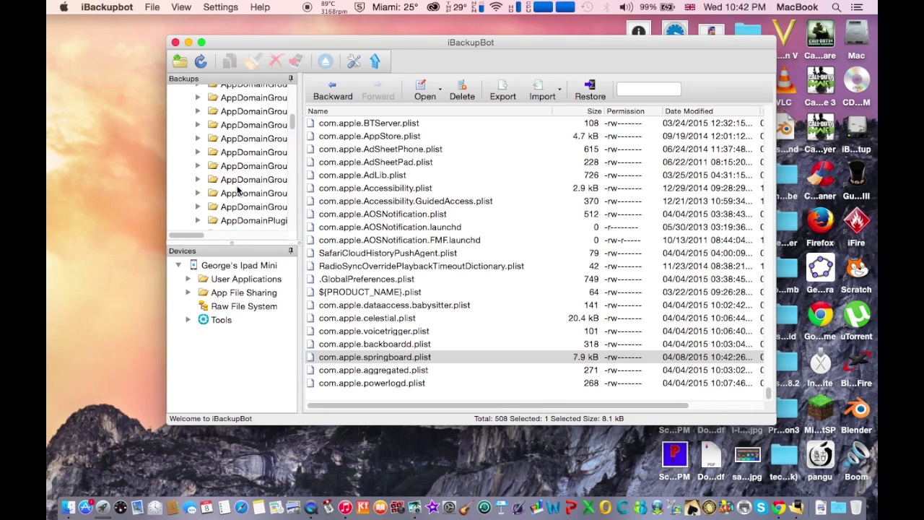
pyautogui.scroll(3, 255, 184)
pyautogui.scroll(3, 254, 184)
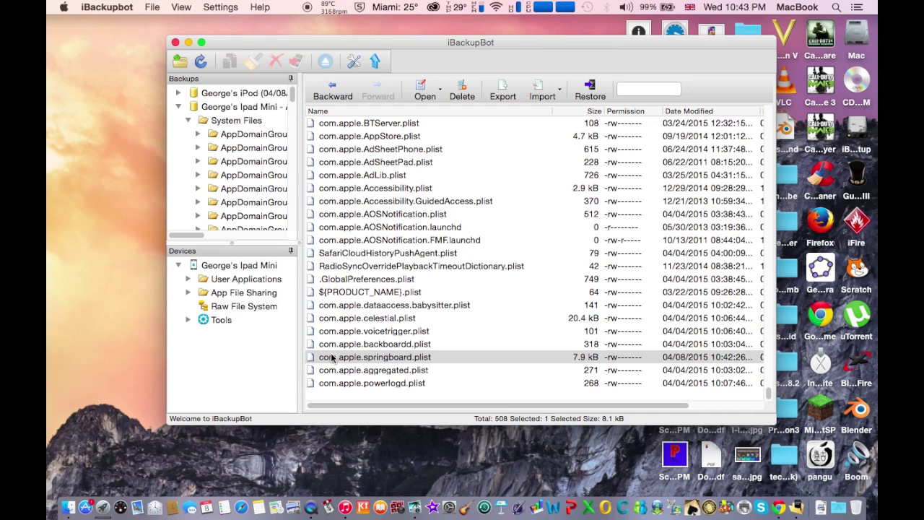